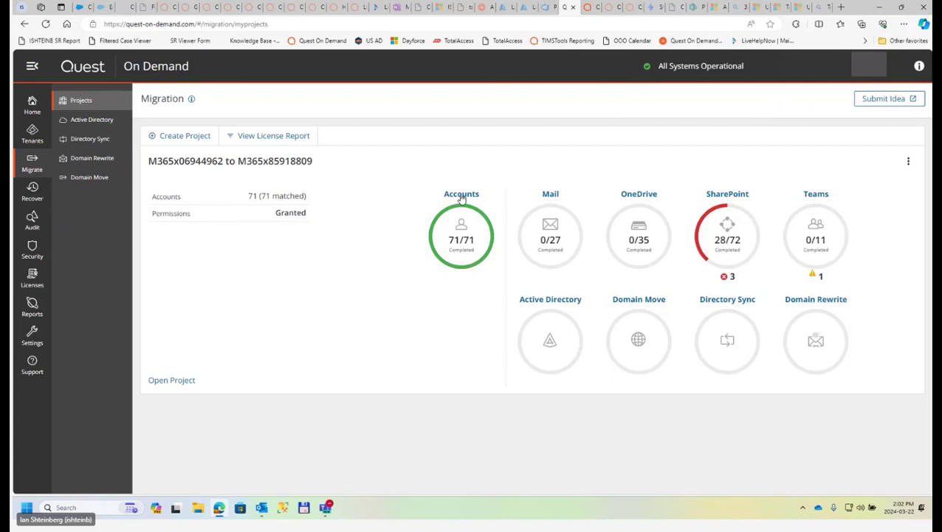
- Create an account discovery task in the project's Accounts workload that discovers all source accounts and runs now
{"action": "left_click", "coordinate": [462, 195]}
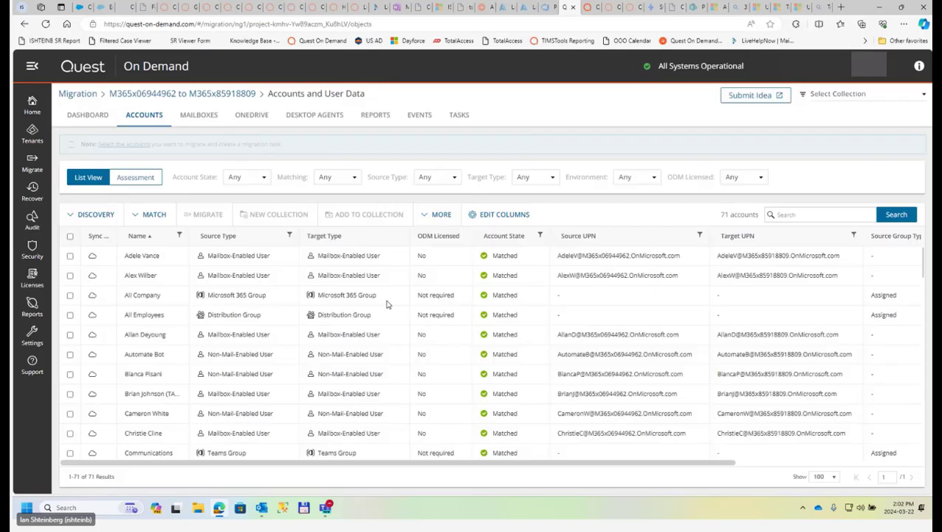
{"action": "scroll", "coordinate": [406, 301], "scroll_direction": "down", "scroll_amount": 1}
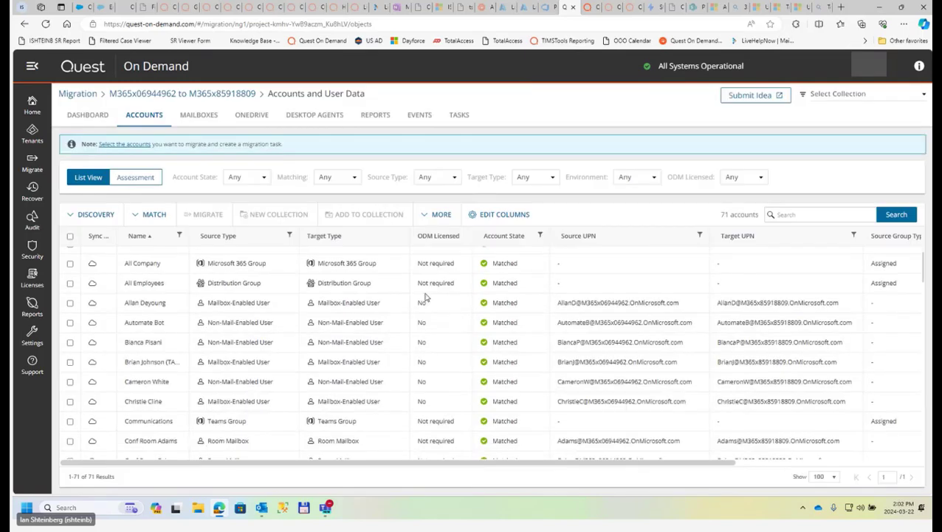
{"action": "left_click", "coordinate": [102, 216]}
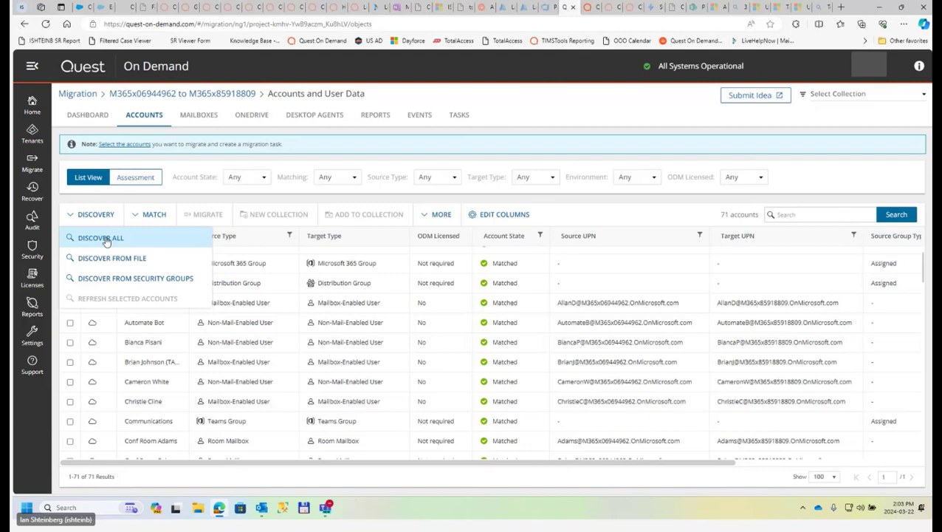
{"action": "left_click", "coordinate": [106, 242]}
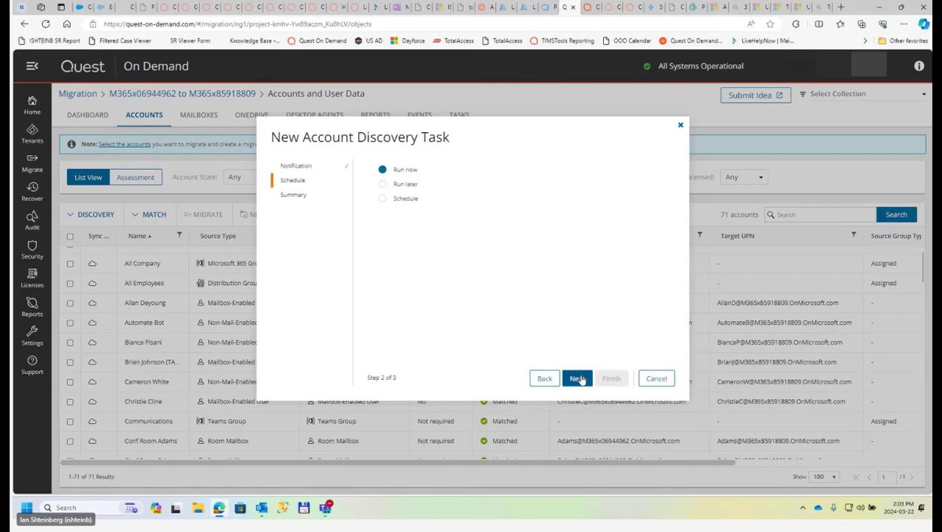
{"action": "left_click", "coordinate": [578, 379]}
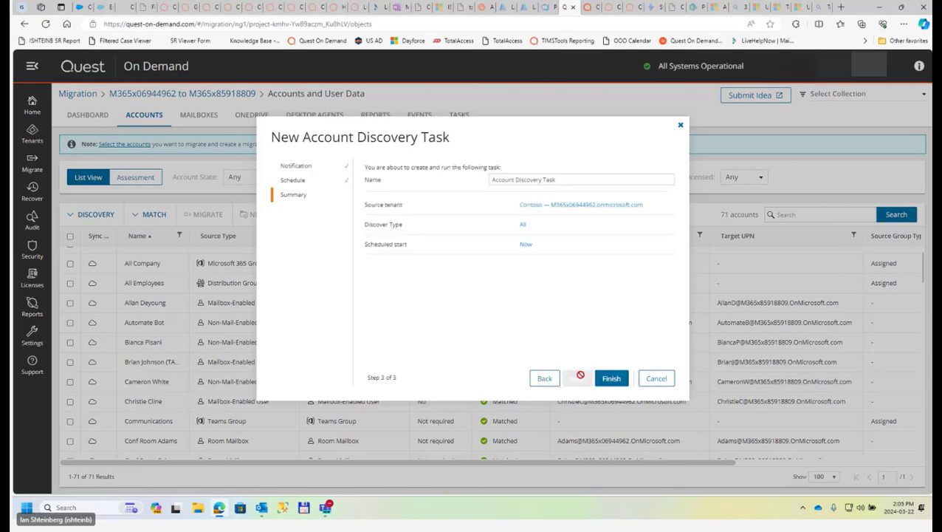
{"action": "left_click", "coordinate": [611, 378]}
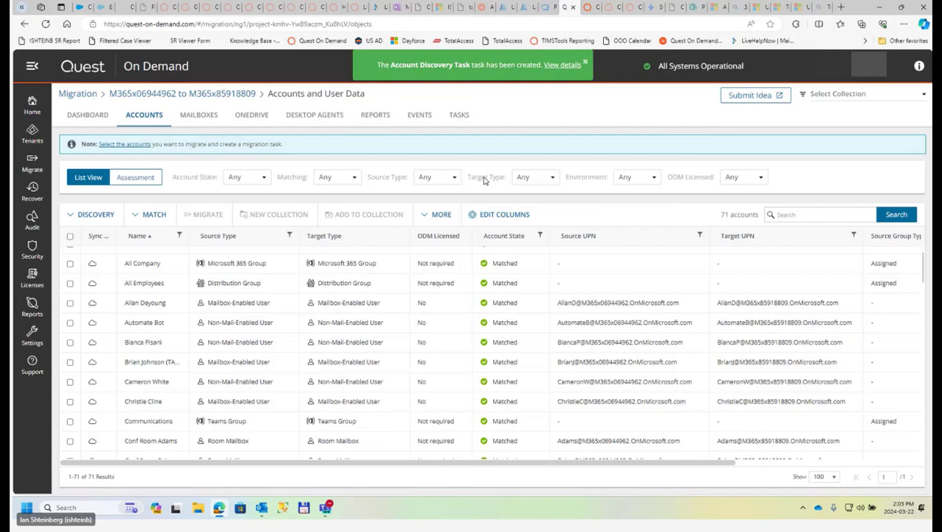
- Check the new Account Discovery Task in the task list and review its events, then go back
{"action": "left_click", "coordinate": [458, 116]}
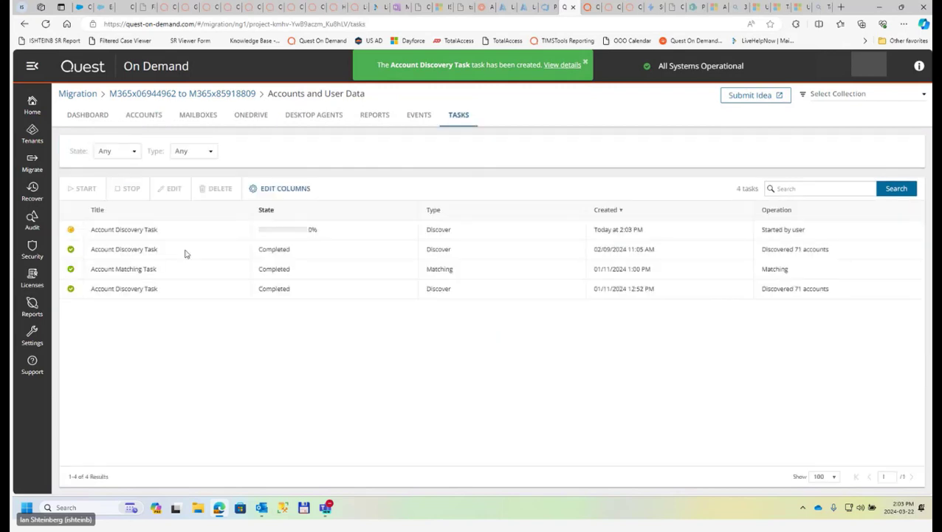
{"action": "left_click", "coordinate": [153, 230]}
{"action": "left_click", "coordinate": [730, 370]}
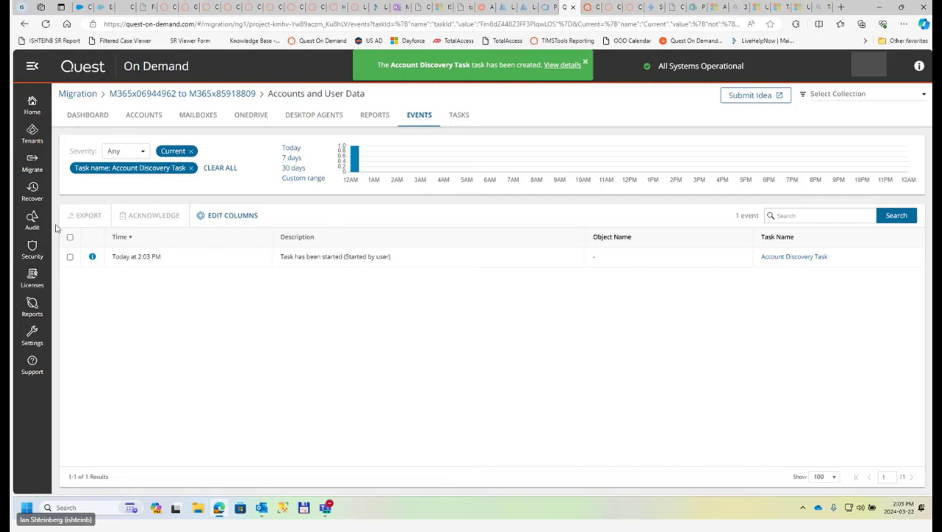
{"action": "key", "text": "alt+Left"}
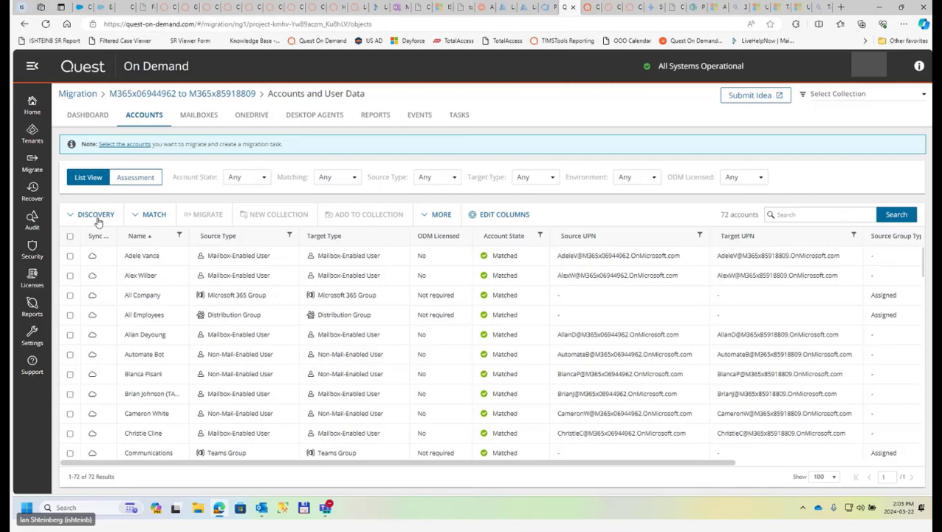
- Review the available account discovery options and examine the source and target types in the account list
{"action": "left_click", "coordinate": [97, 216]}
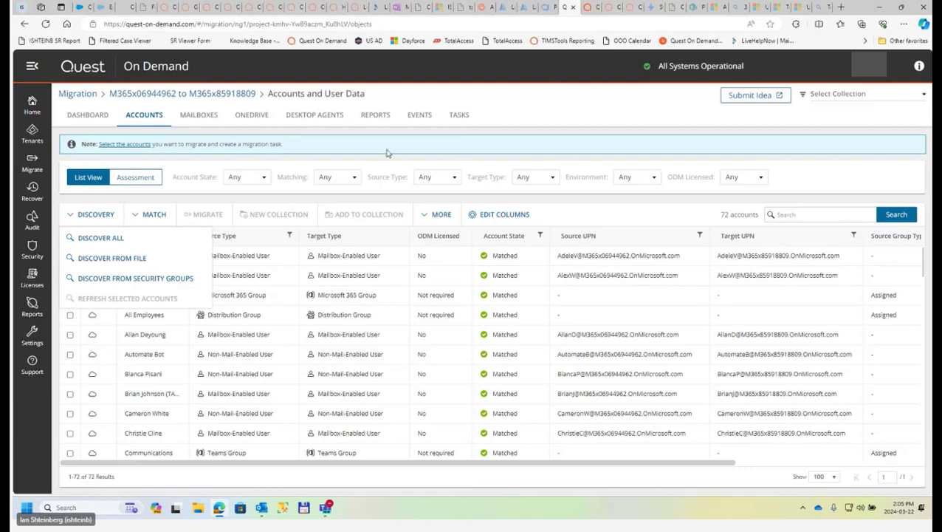
{"action": "left_click", "coordinate": [317, 161]}
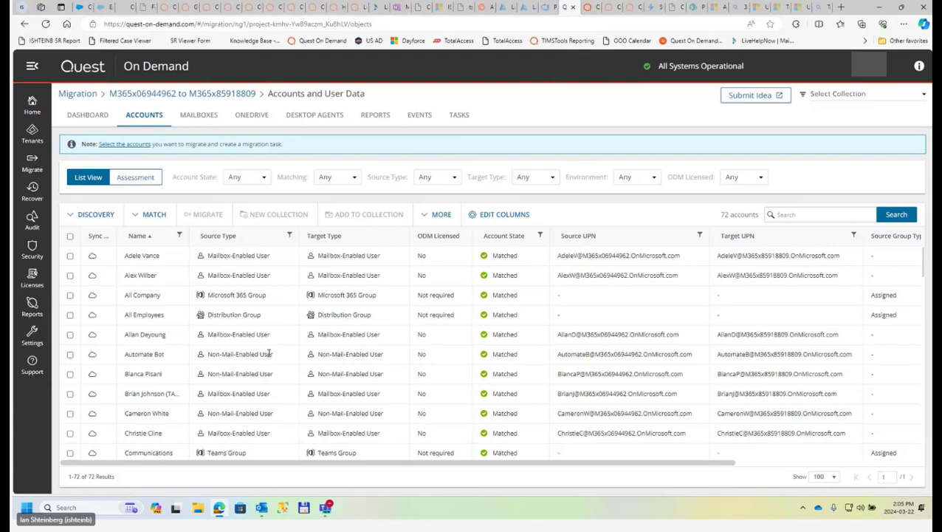
{"action": "scroll", "coordinate": [261, 378], "scroll_direction": "down", "scroll_amount": 2}
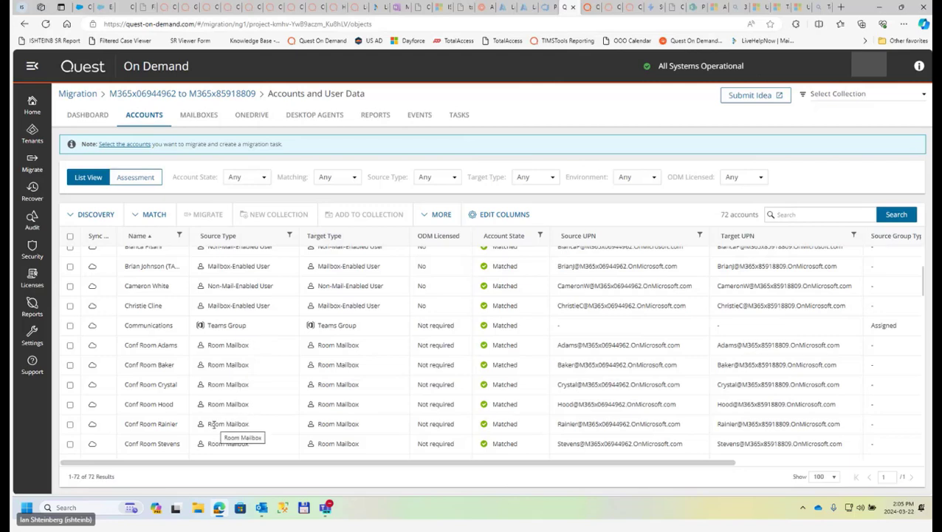
{"action": "scroll", "coordinate": [219, 422], "scroll_direction": "down", "scroll_amount": 1}
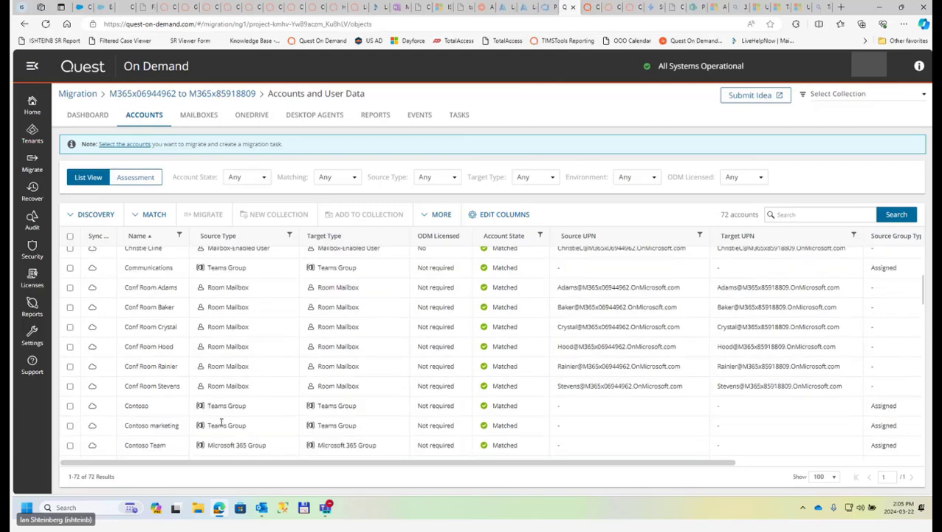
{"action": "scroll", "coordinate": [220, 422], "scroll_direction": "down", "scroll_amount": 1}
{"action": "scroll", "coordinate": [248, 401], "scroll_direction": "up", "scroll_amount": 1}
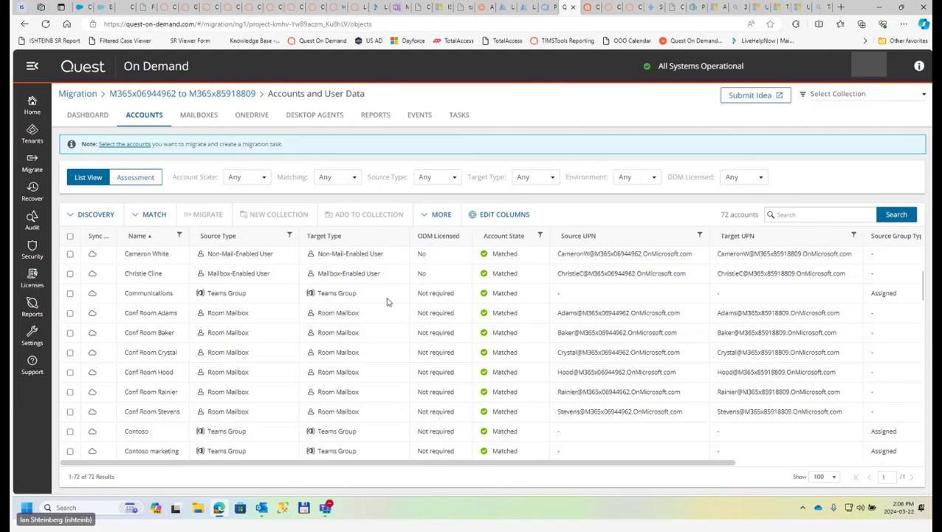
- Select four consecutive accounts in the list, ending with Communications and Conf Room Adams, for matching
{"action": "left_click", "coordinate": [157, 215]}
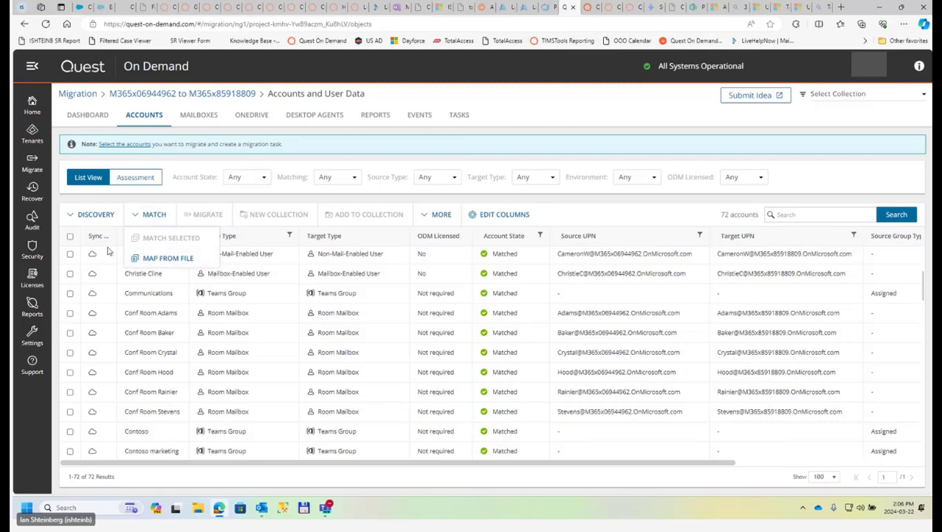
{"action": "left_click", "coordinate": [70, 255]}
{"action": "left_click", "coordinate": [70, 274]}
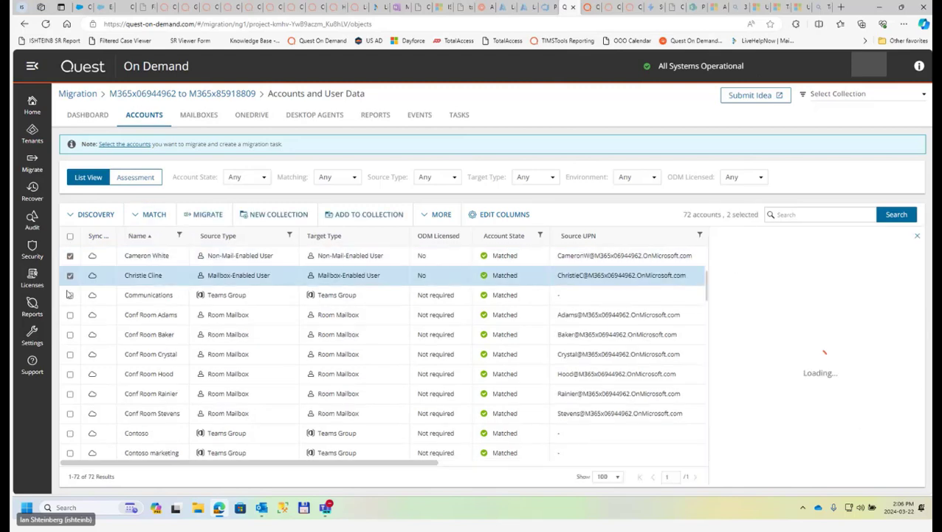
{"action": "left_click", "coordinate": [70, 294]}
{"action": "left_click", "coordinate": [70, 315]}
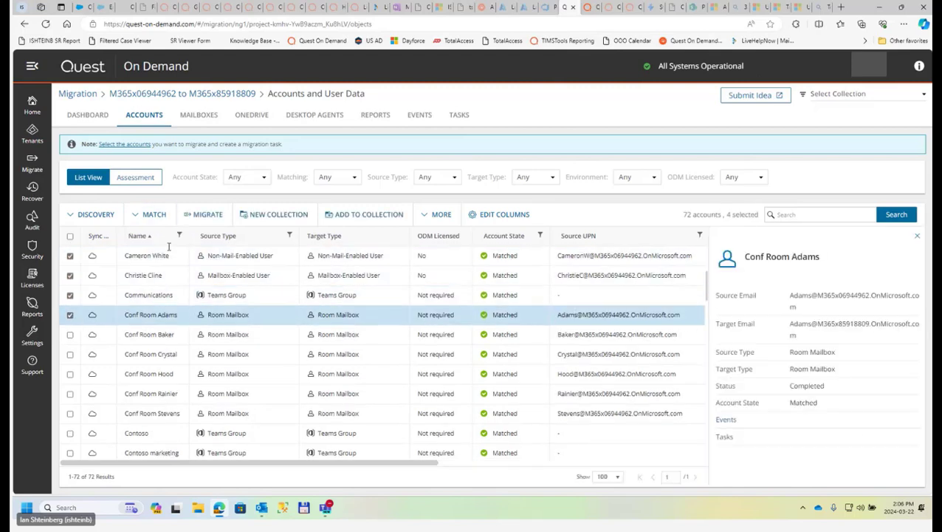
- Review the target attribute choices in a new matching task for the selected accounts, cancel it, and inspect the UPN columns
{"action": "left_click", "coordinate": [151, 214]}
{"action": "left_click", "coordinate": [152, 237]}
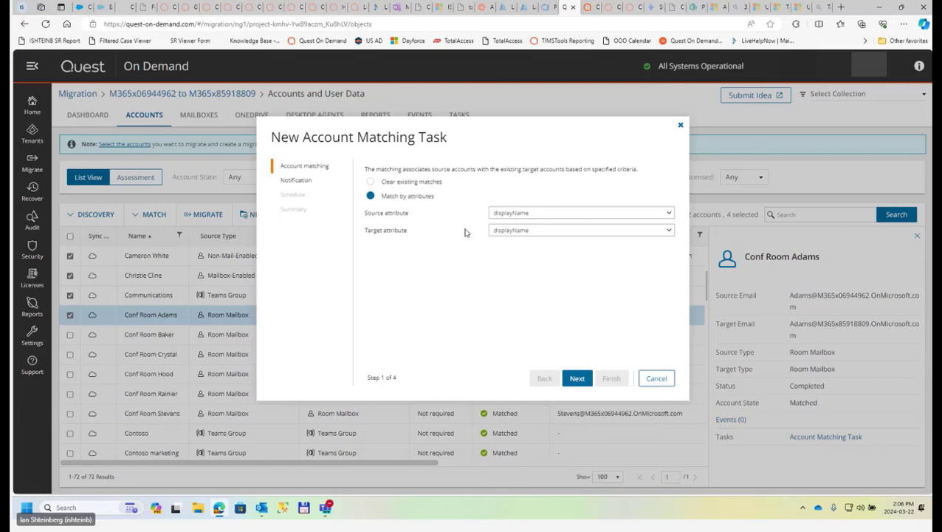
{"action": "left_click", "coordinate": [527, 233]}
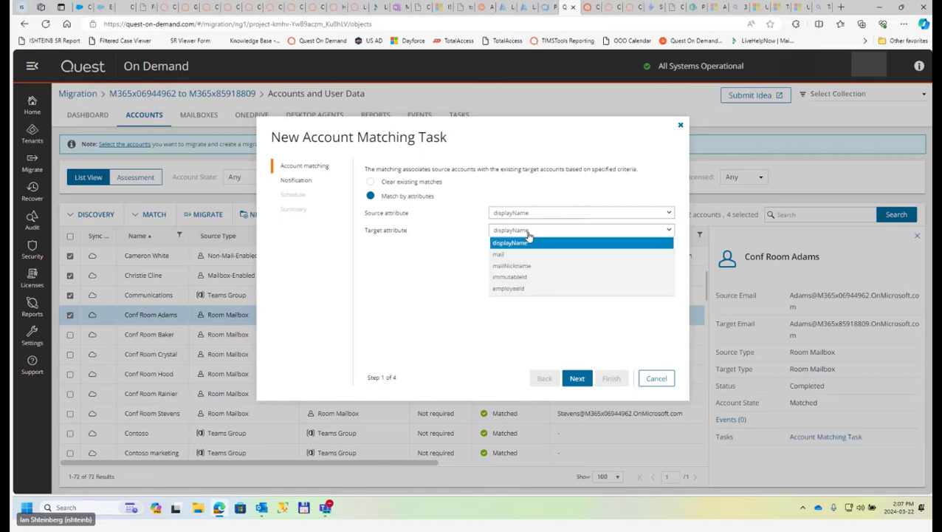
{"action": "left_click", "coordinate": [432, 246]}
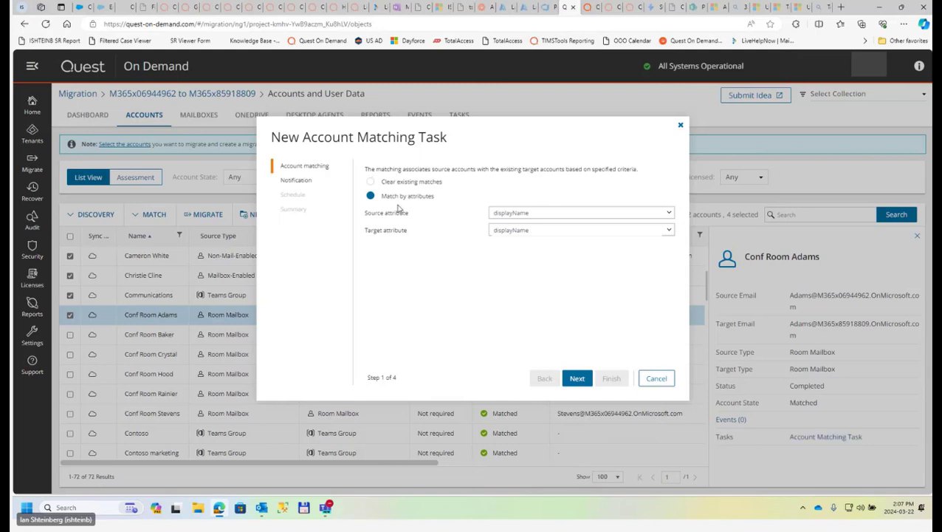
{"action": "left_click", "coordinate": [654, 379]}
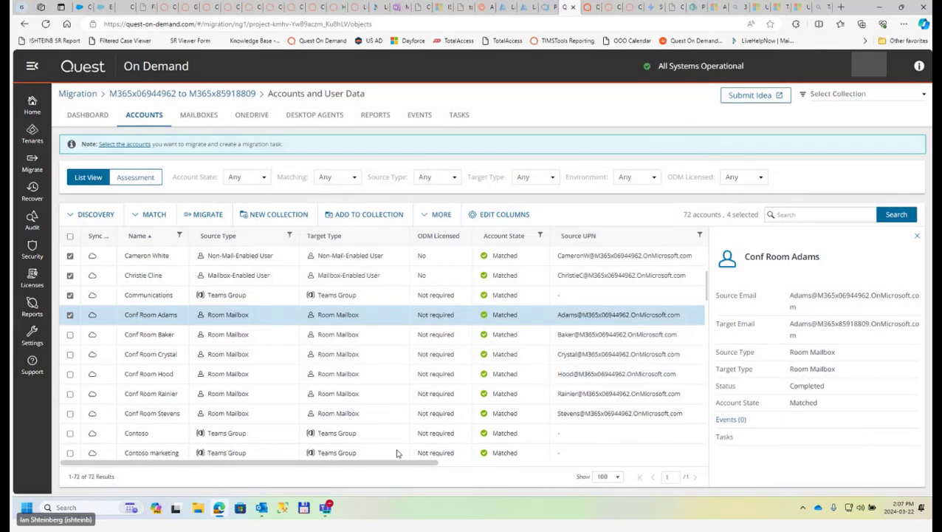
{"action": "left_click_drag", "start_coordinate": [393, 463], "coordinate": [561, 461]}
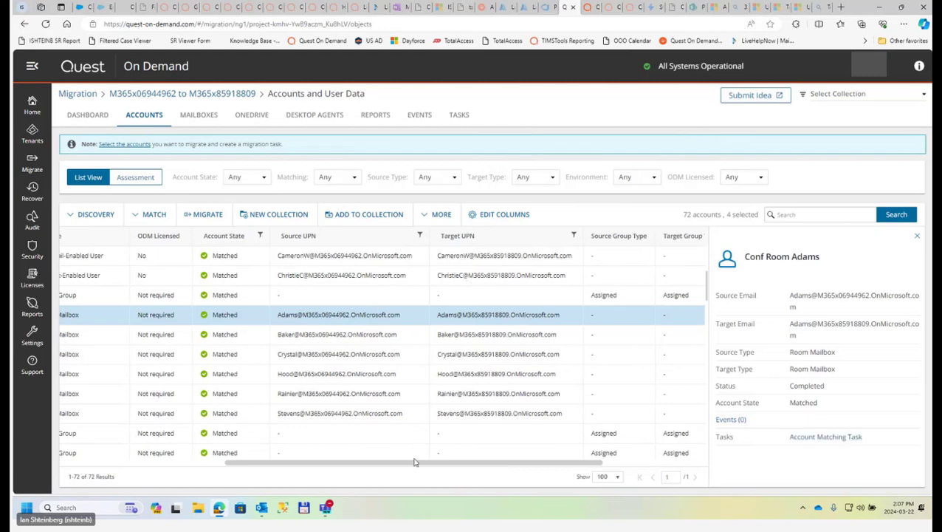
{"action": "left_click_drag", "start_coordinate": [412, 456], "coordinate": [350, 473]}
{"action": "left_click_drag", "start_coordinate": [223, 463], "coordinate": [67, 466]}
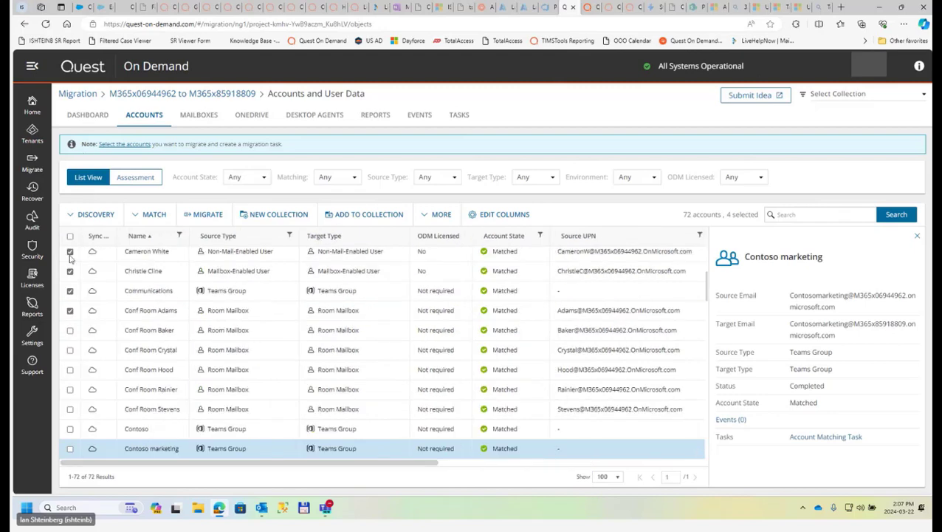
- Deselect the four selected accounts, including Communications and Conf Room Adams, without starting a match
{"action": "left_click", "coordinate": [149, 215]}
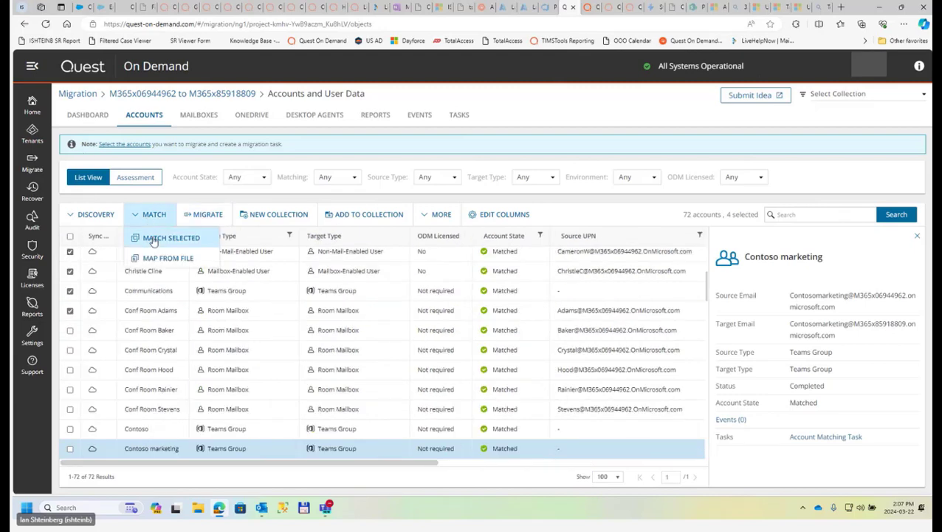
{"action": "left_click", "coordinate": [71, 252]}
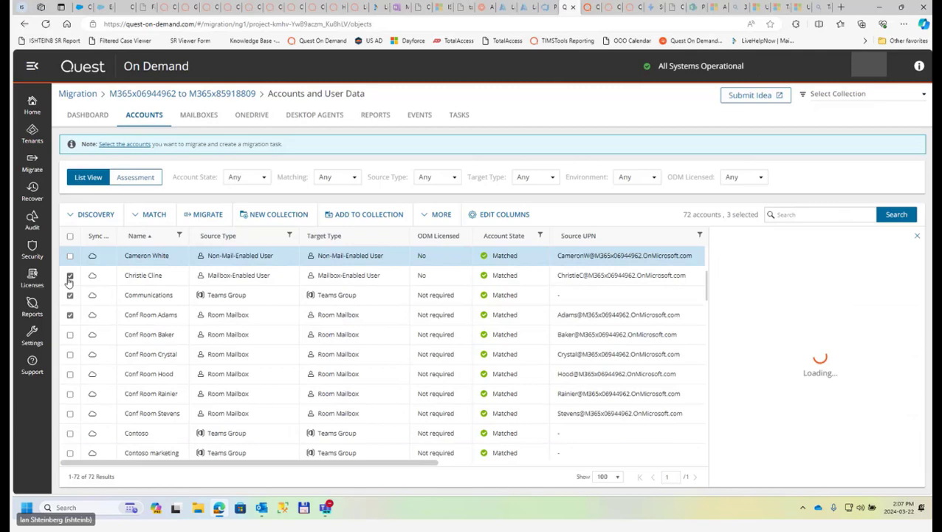
{"action": "left_click", "coordinate": [70, 275]}
{"action": "left_click", "coordinate": [71, 295]}
{"action": "left_click", "coordinate": [70, 316]}
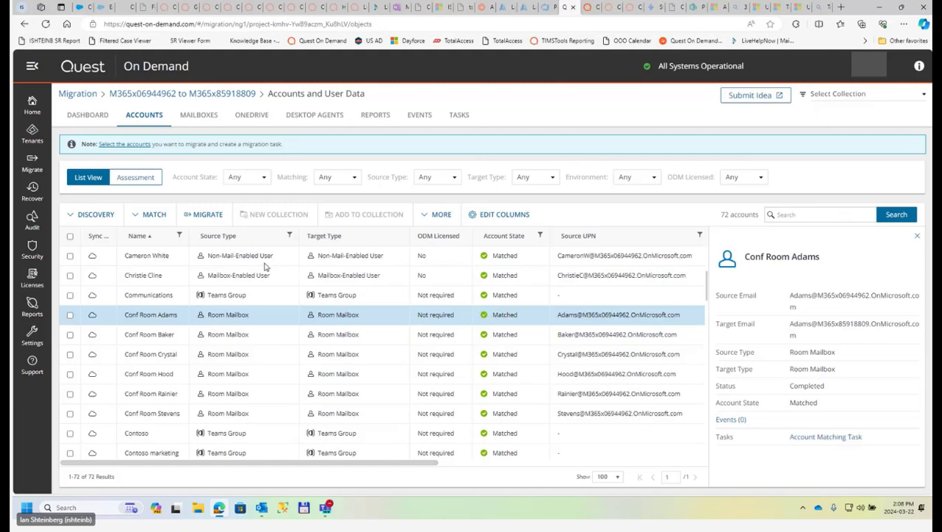
- Review the example CSV formats for mapping accounts from a file, cancel the task, and view the account state and UPN columns
{"action": "left_click", "coordinate": [152, 214]}
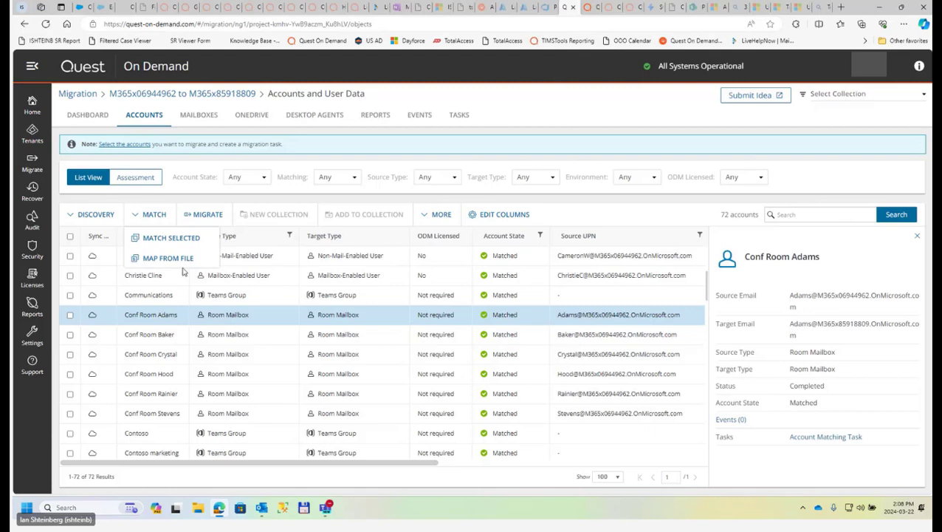
{"action": "left_click", "coordinate": [332, 315]}
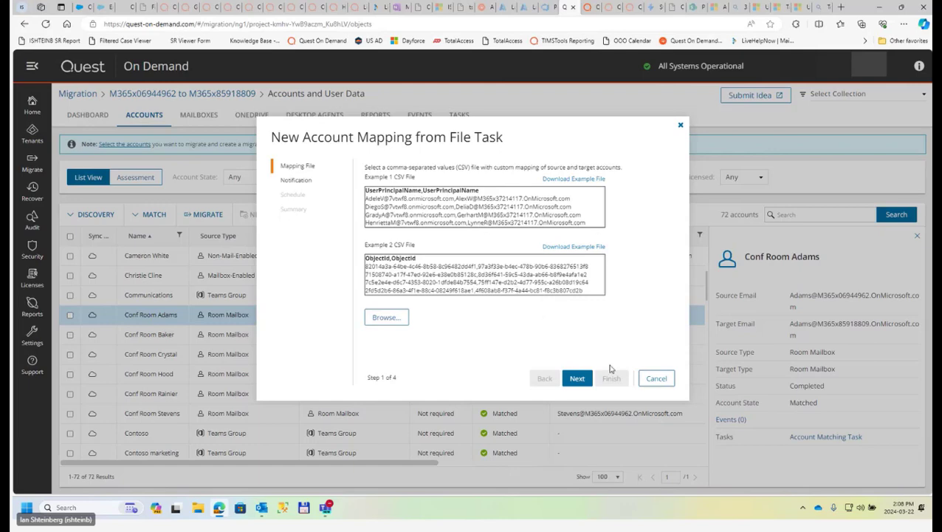
{"action": "left_click", "coordinate": [656, 379]}
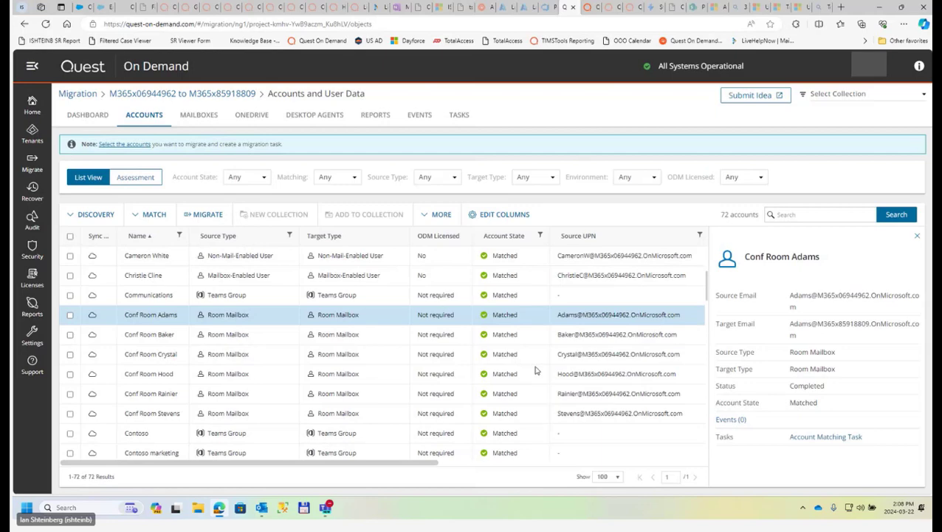
{"action": "left_click_drag", "start_coordinate": [418, 464], "coordinate": [505, 446]}
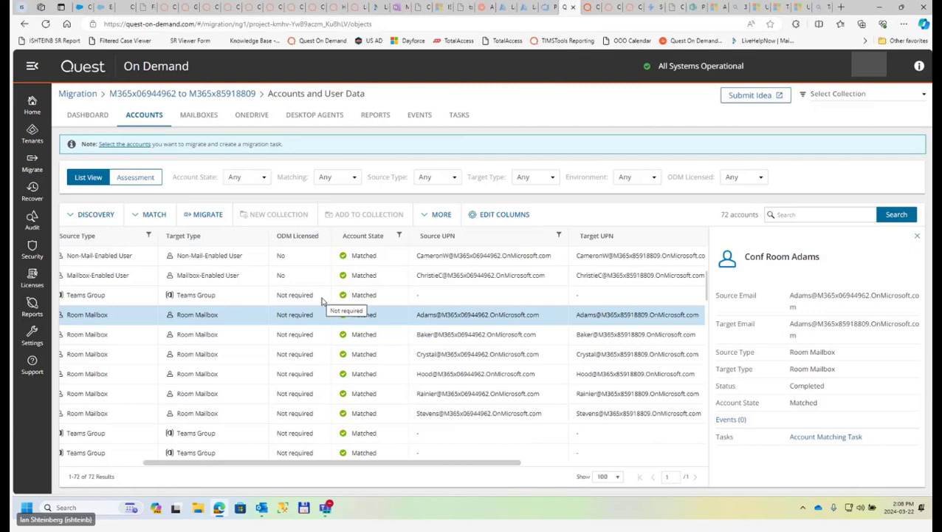
- View the project's mailbox list and its OneDrive list
{"action": "left_click", "coordinate": [207, 117]}
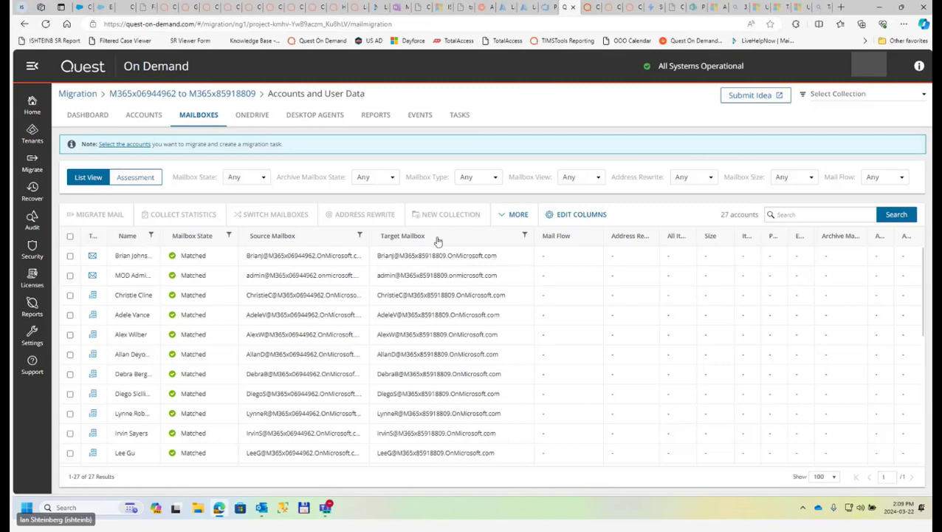
{"action": "left_click", "coordinate": [253, 124]}
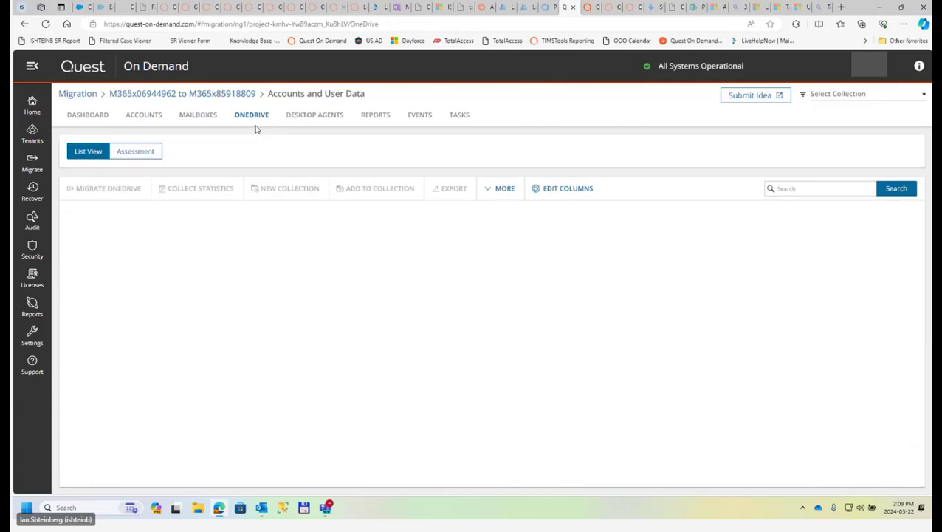
{"action": "left_click", "coordinate": [209, 118]}
- Return to the migration project dashboard and open the Teams workload from the content migration section
{"action": "left_click", "coordinate": [218, 99]}
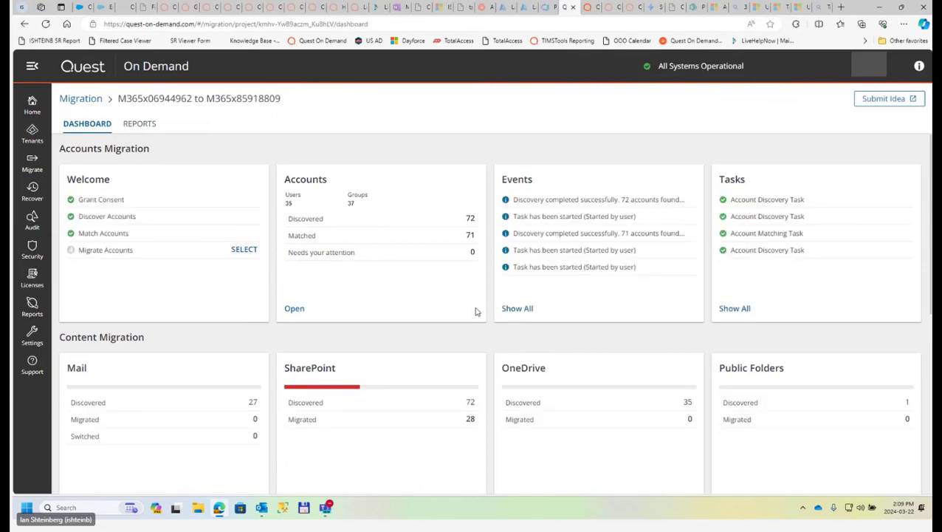
{"action": "scroll", "coordinate": [476, 310], "scroll_direction": "down", "scroll_amount": 1}
{"action": "scroll", "coordinate": [371, 322], "scroll_direction": "down", "scroll_amount": 2}
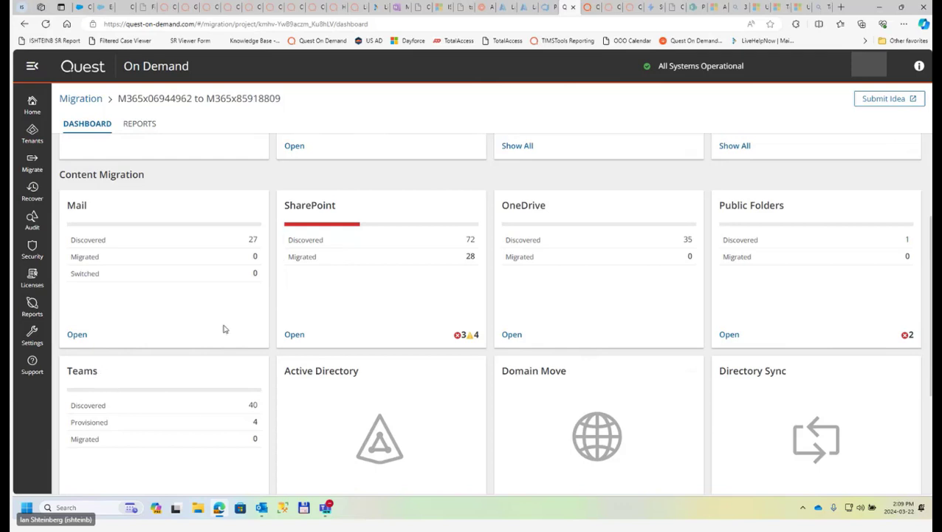
{"action": "left_click", "coordinate": [93, 373]}
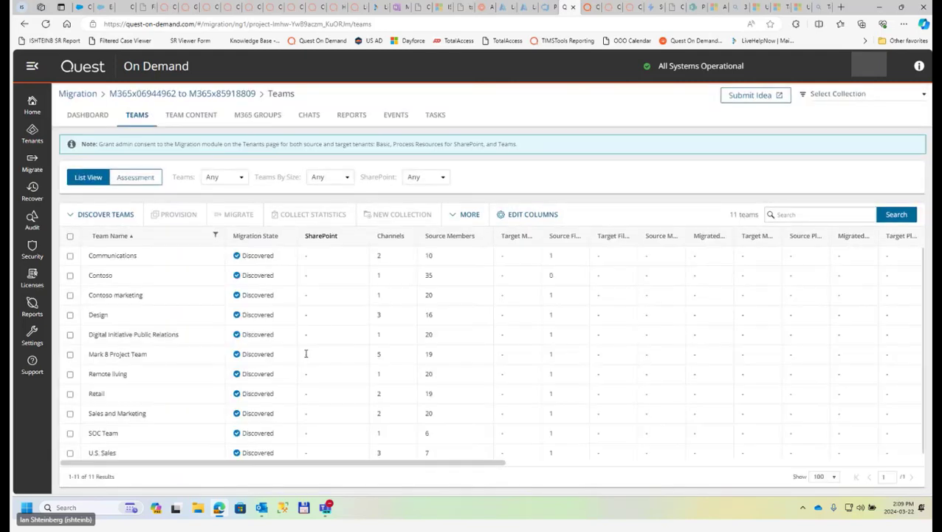
- View the project's accounts list and the content migration workload summaries on the project dashboard
{"action": "left_click", "coordinate": [153, 97]}
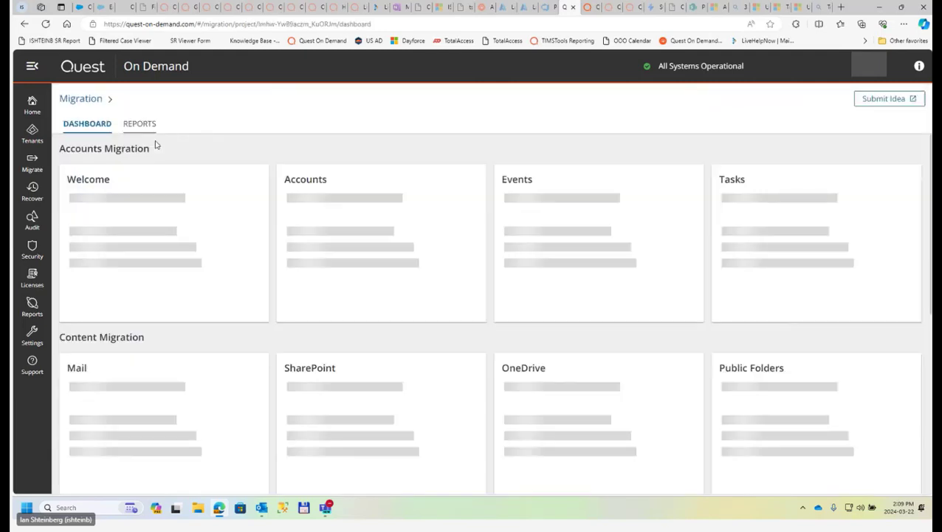
{"action": "left_click", "coordinate": [296, 221]}
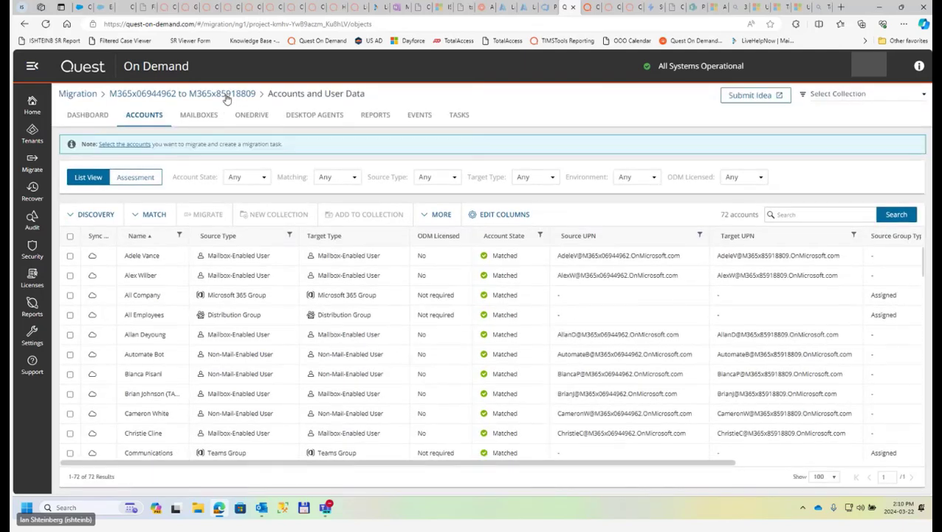
{"action": "left_click", "coordinate": [226, 96]}
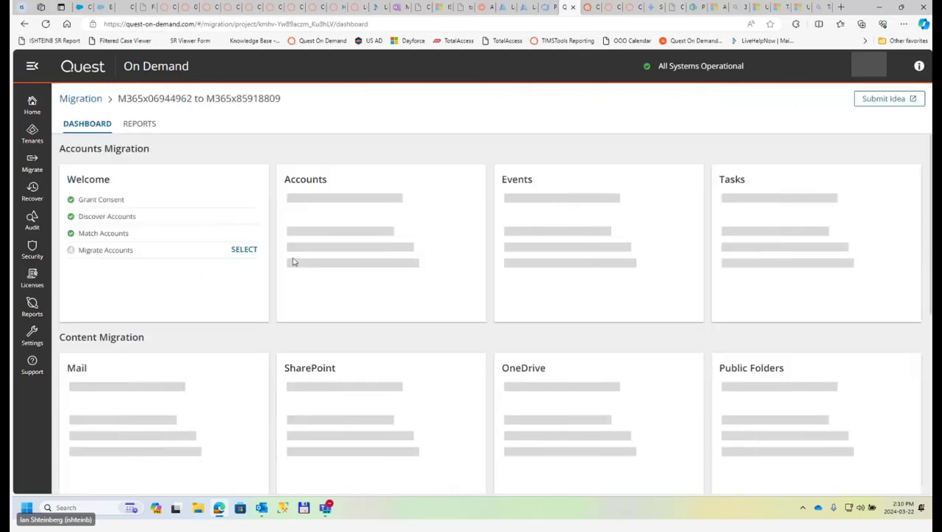
{"action": "scroll", "coordinate": [310, 270], "scroll_direction": "down", "scroll_amount": 2}
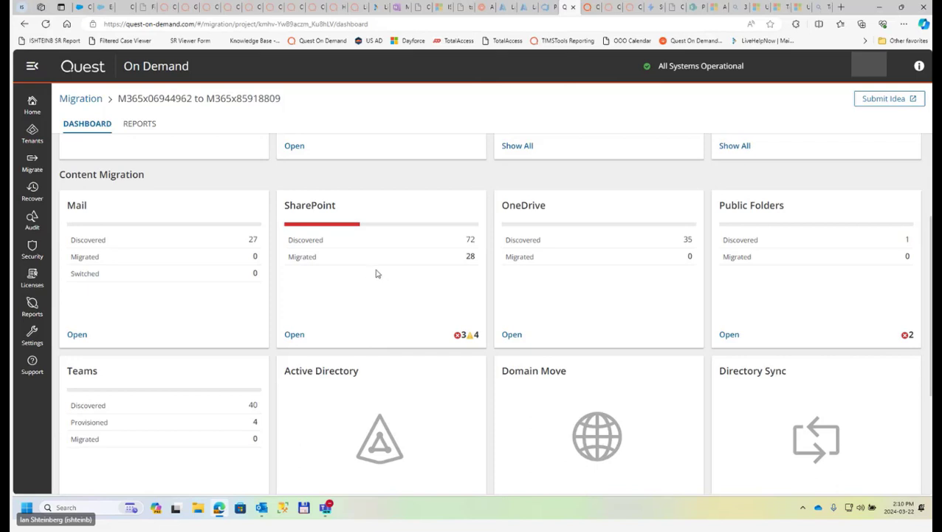
{"action": "scroll", "coordinate": [375, 273], "scroll_direction": "up", "scroll_amount": 2}
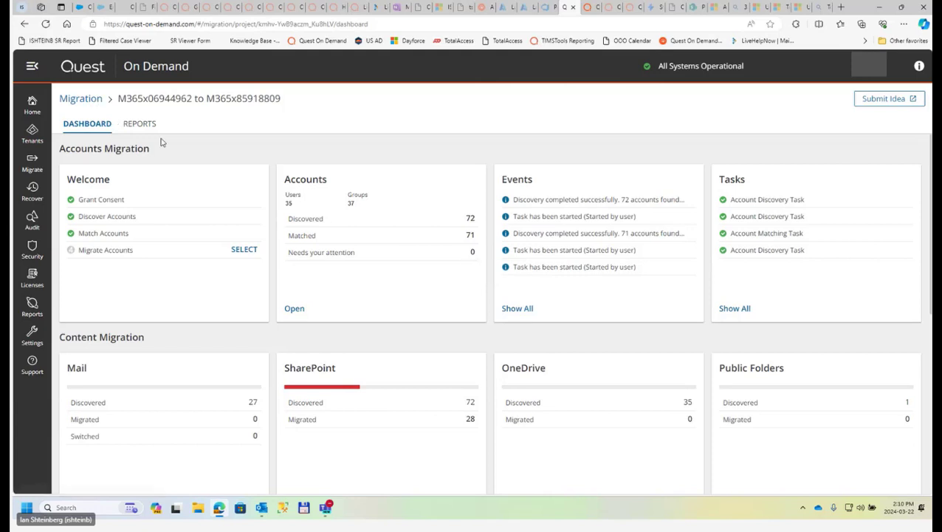
- Go to the overview of migration projects and open the tenant-to-tenant project's accounts from there
{"action": "left_click", "coordinate": [83, 99]}
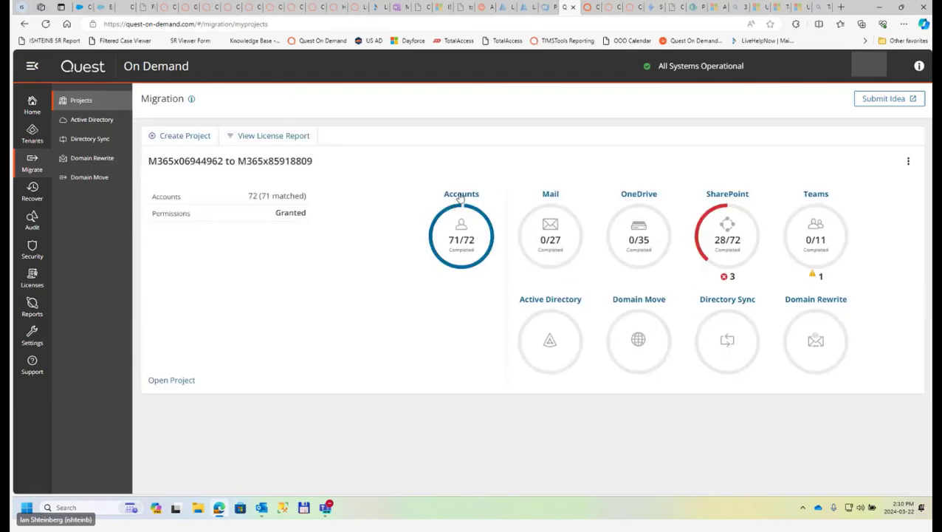
{"action": "left_click", "coordinate": [460, 197]}
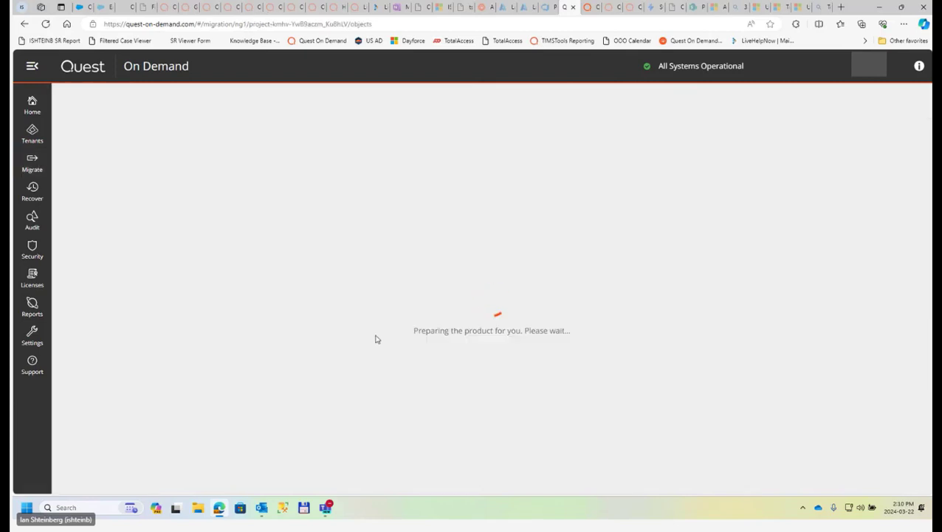